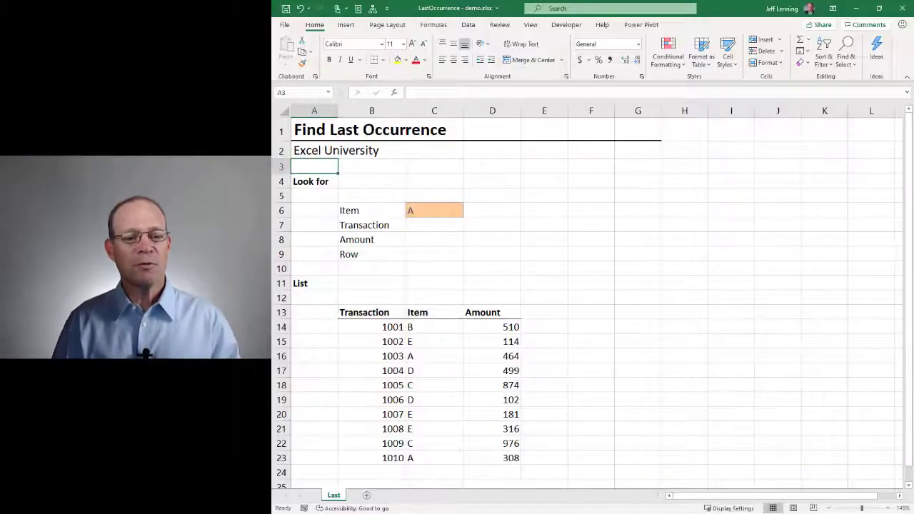
Mark the list rows for transactions 1010, 1009, 1008 and 1006
{"action": "key", "text": "Right"}
{"action": "key", "text": "Right"}
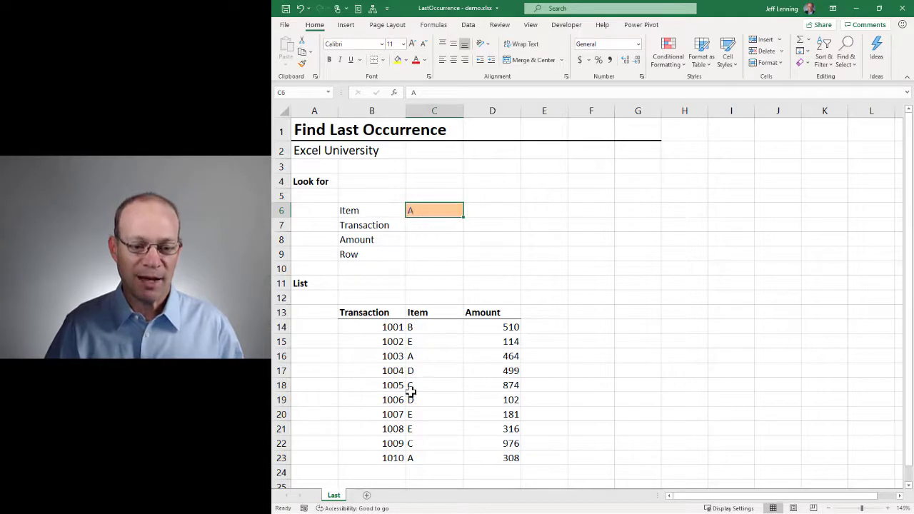
{"action": "left_click_drag", "start_coordinate": [388, 455], "coordinate": [510, 451]}
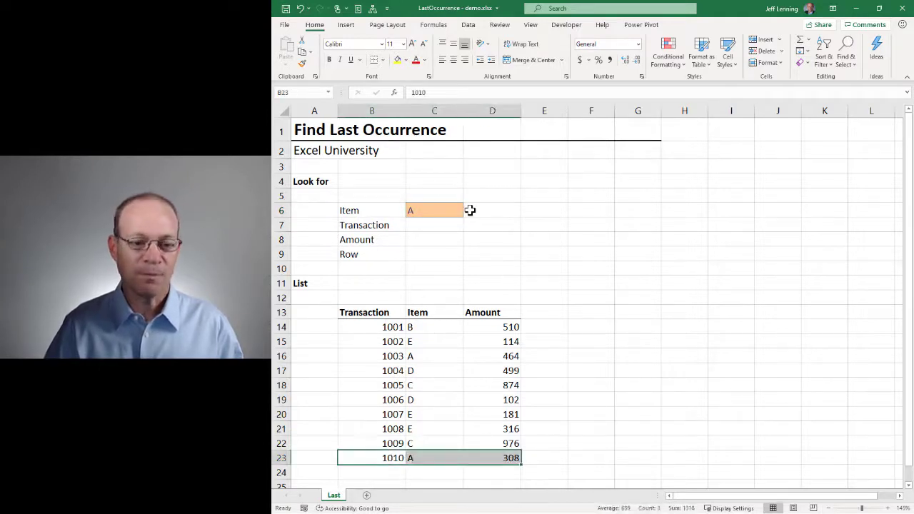
{"action": "left_click_drag", "start_coordinate": [392, 441], "coordinate": [510, 441]}
{"action": "left_click_drag", "start_coordinate": [379, 427], "coordinate": [493, 427]}
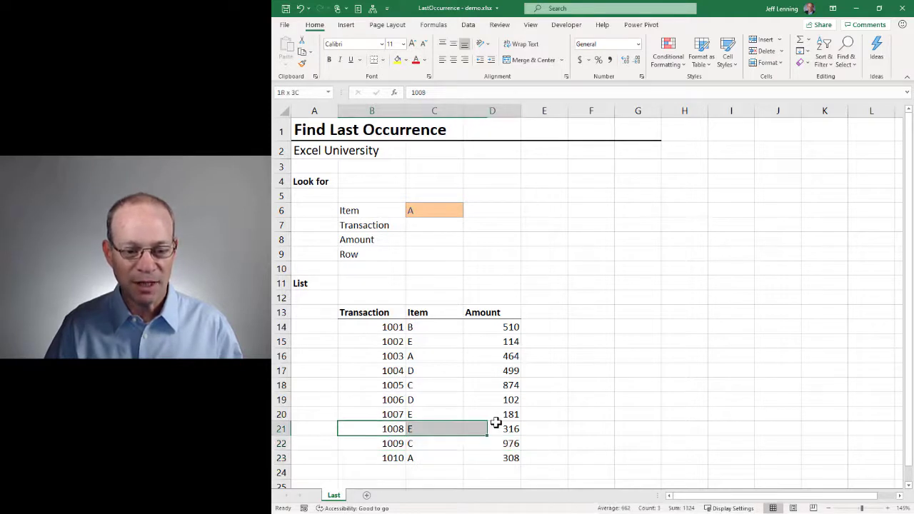
{"action": "left_click_drag", "start_coordinate": [393, 399], "coordinate": [500, 400]}
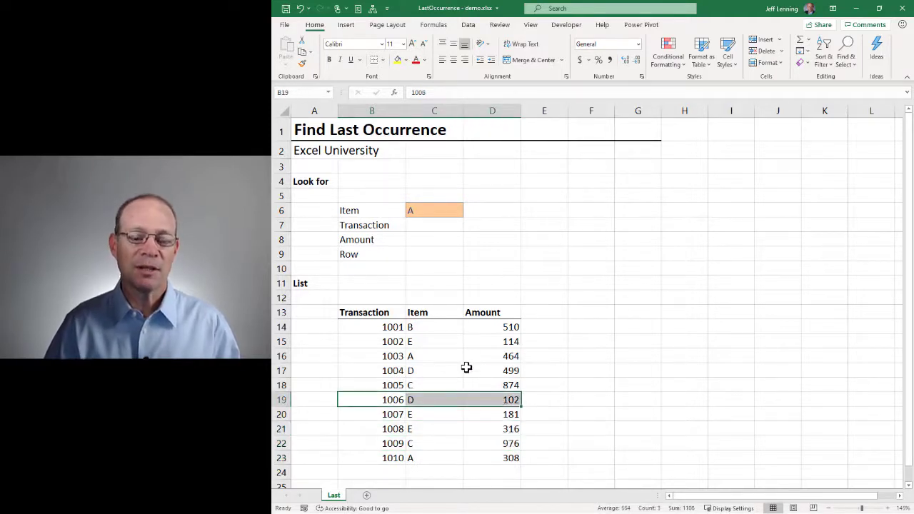
Enter =XLOOKUP(C6,C14:C23,B14:B23) in C7, which returns 1003 from the first item A row
{"action": "left_click", "coordinate": [419, 223]}
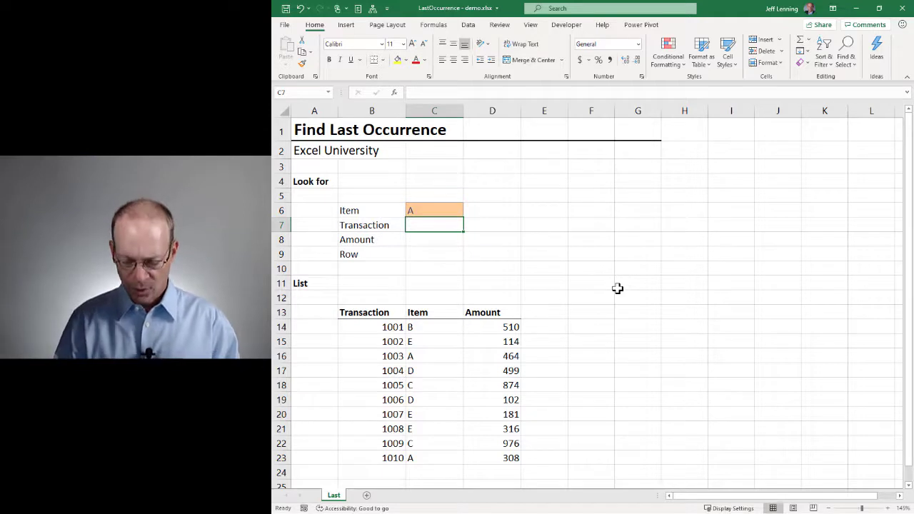
{"action": "type", "text": "=xl"}
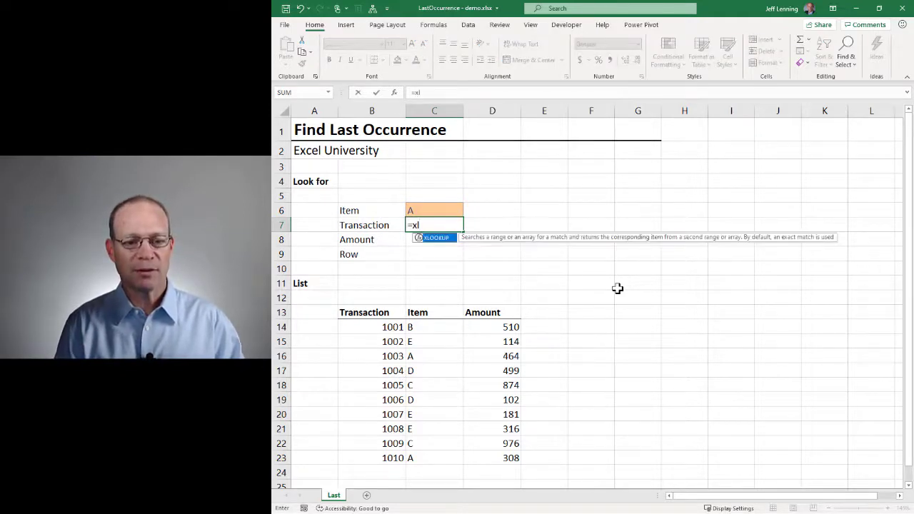
{"action": "key", "text": "Tab"}
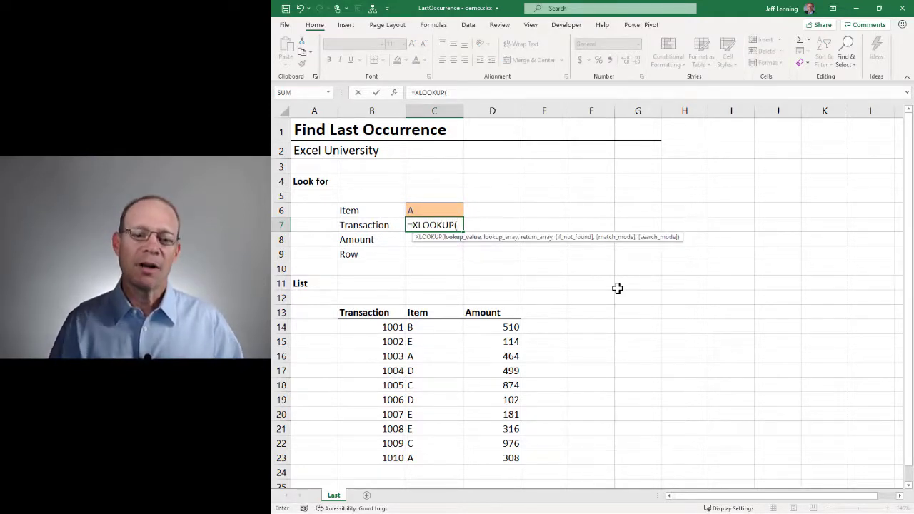
{"action": "left_click", "coordinate": [423, 210]}
{"action": "type", "text": ","}
{"action": "left_click_drag", "start_coordinate": [424, 327], "coordinate": [444, 458]}
{"action": "type", "text": ","}
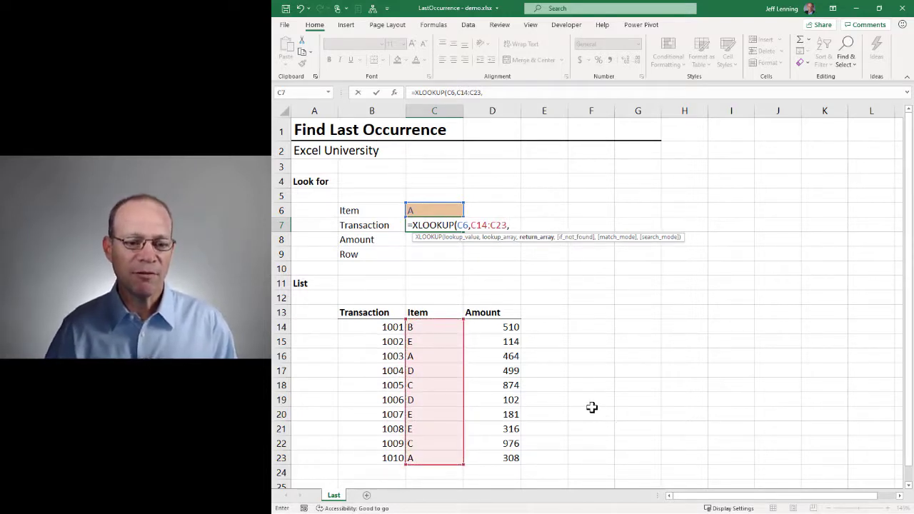
{"action": "left_click_drag", "start_coordinate": [386, 326], "coordinate": [381, 456]}
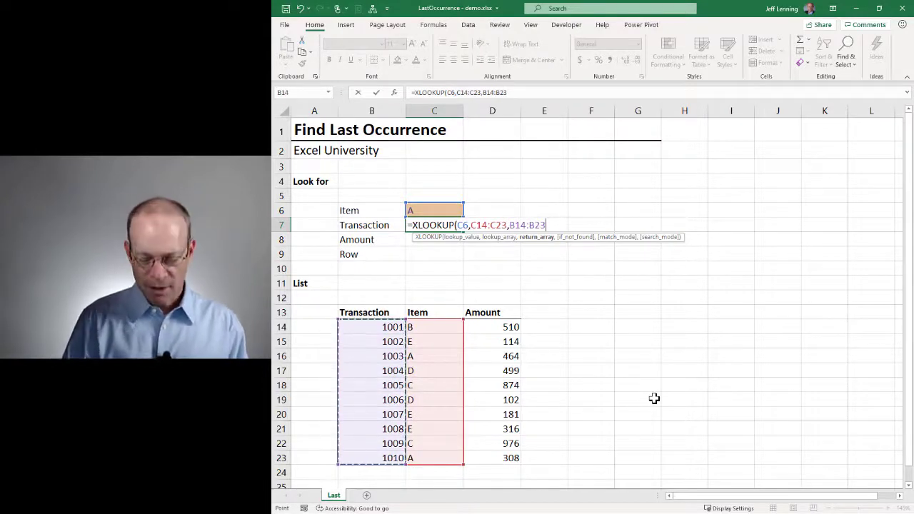
{"action": "type", "text": ")"}
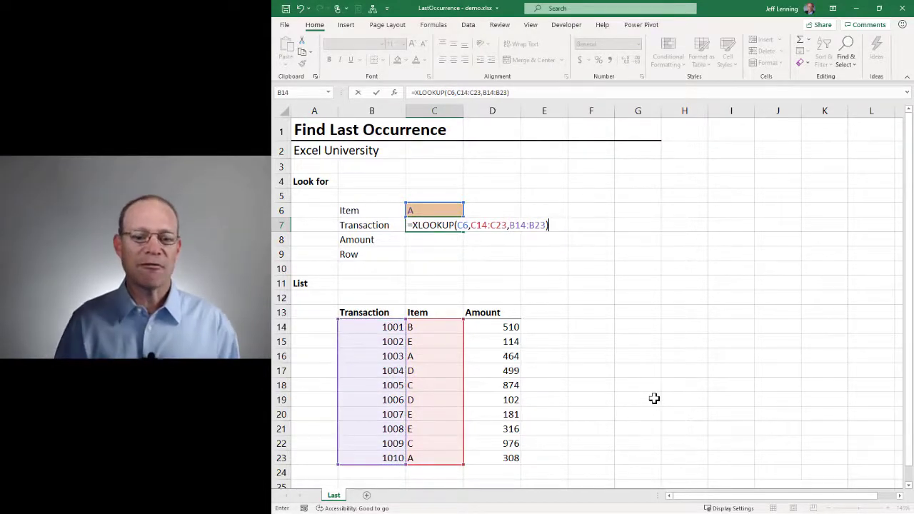
{"action": "key", "text": "Return"}
{"action": "left_click", "coordinate": [422, 209]}
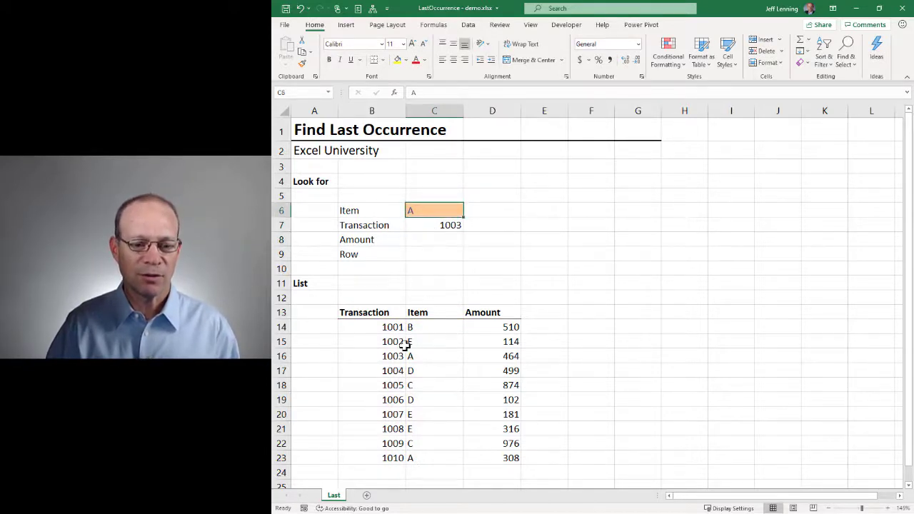
{"action": "left_click_drag", "start_coordinate": [388, 357], "coordinate": [535, 361]}
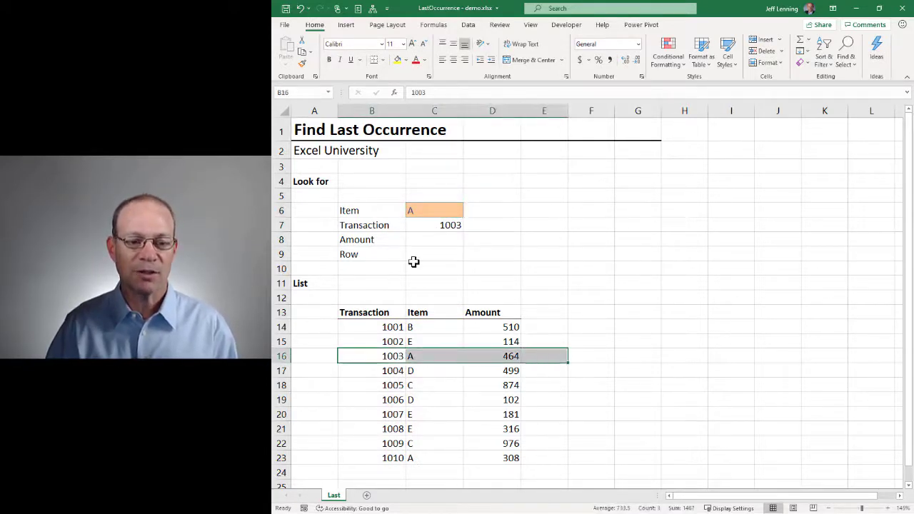
Add search mode -1 (last-to-first) to the C7 XLOOKUP so it returns 1010
{"action": "left_click", "coordinate": [425, 221]}
{"action": "key", "text": "F2"}
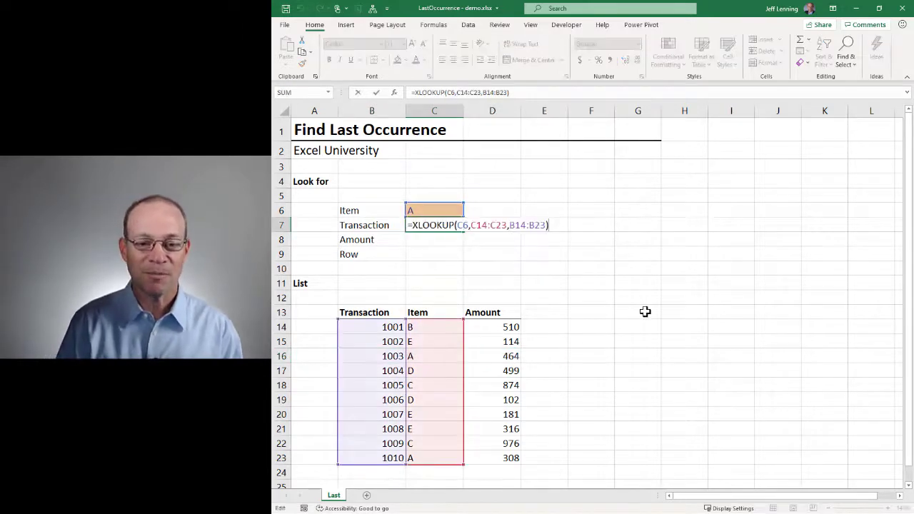
{"action": "key", "text": "BackSpace"}
{"action": "type", "text": ",,"}
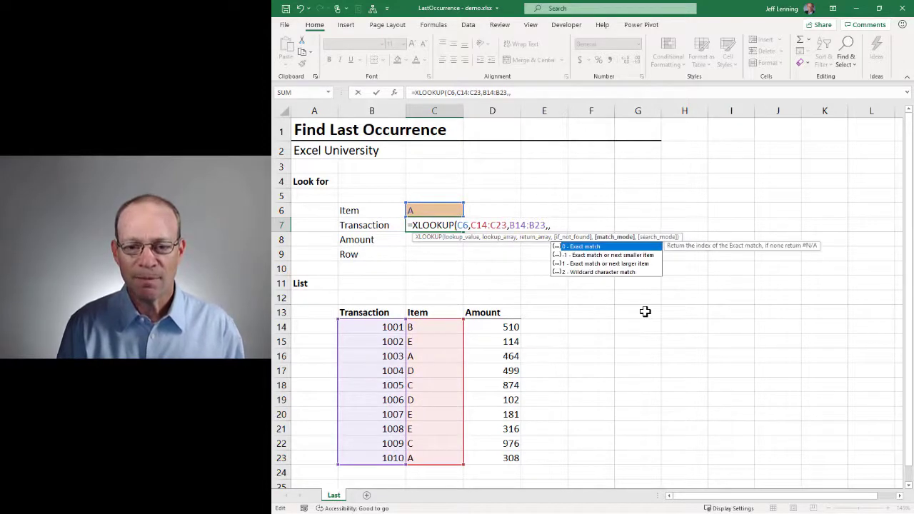
{"action": "type", "text": ","}
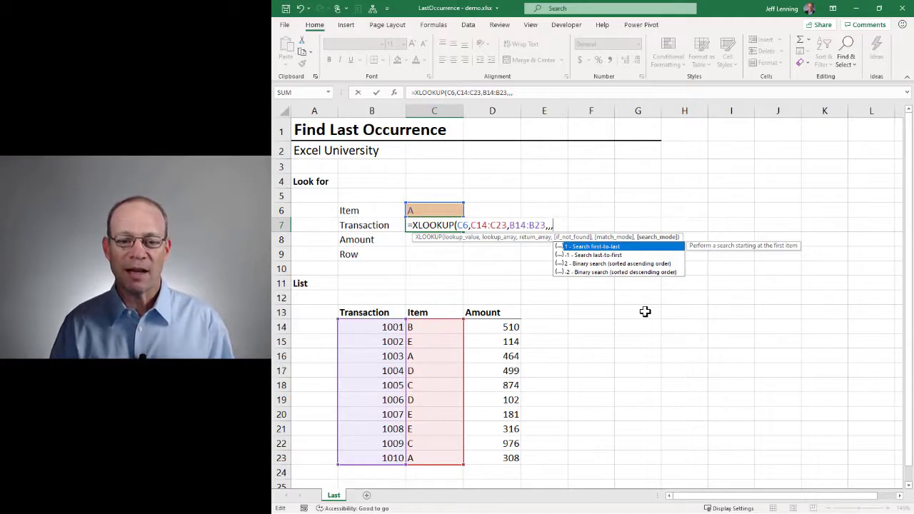
{"action": "key", "text": "Down"}
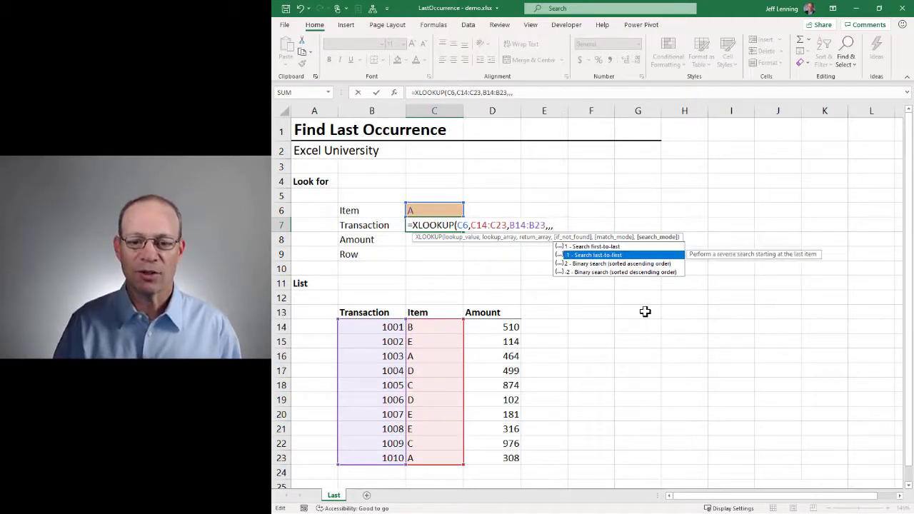
{"action": "key", "text": "Tab"}
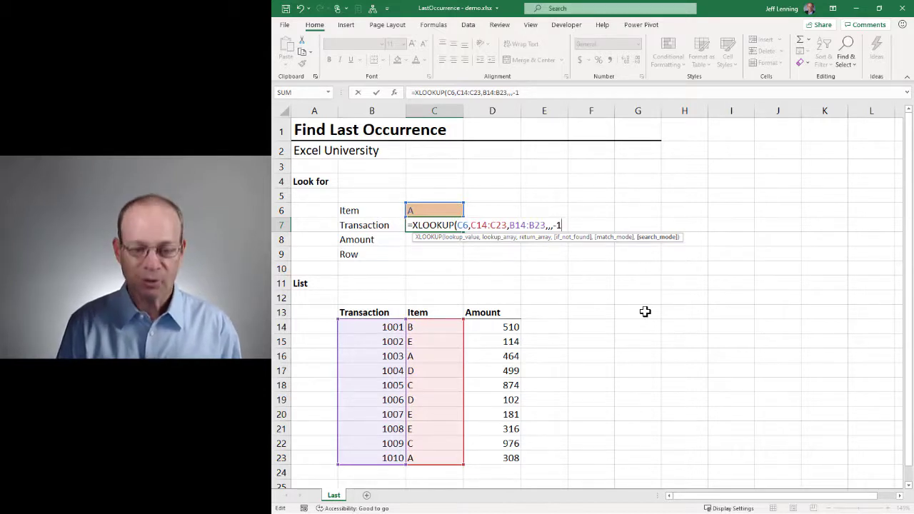
{"action": "type", "text": ")"}
{"action": "key", "text": "Return"}
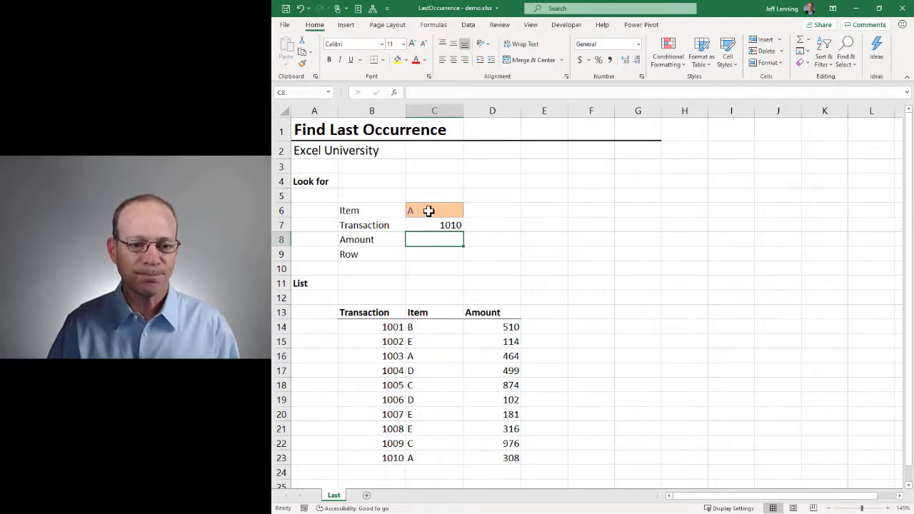
{"action": "left_click", "coordinate": [429, 209]}
{"action": "type", "text": "C"}
{"action": "key", "text": "Return"}
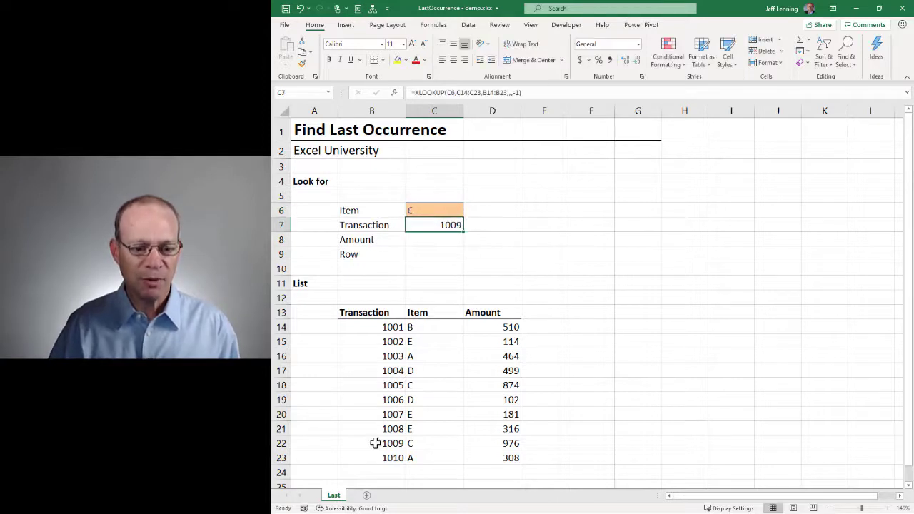
{"action": "left_click", "coordinate": [436, 211]}
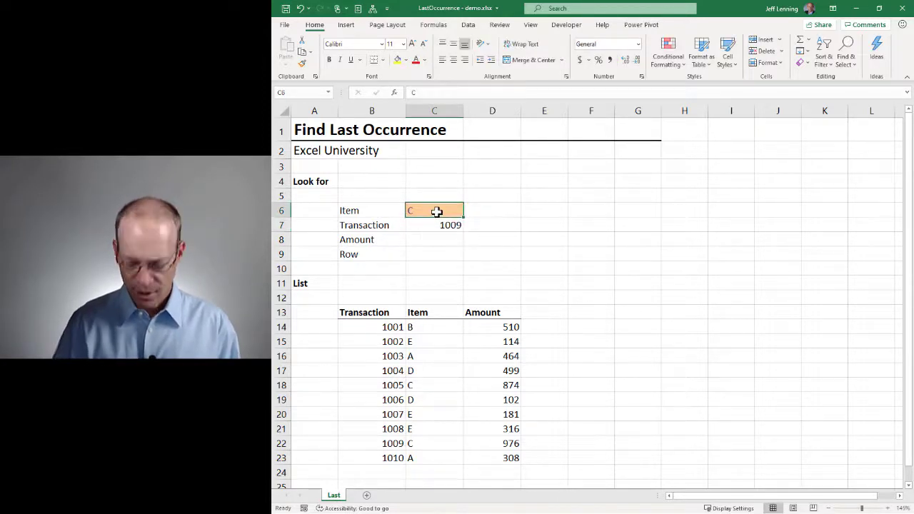
{"action": "type", "text": "E"}
{"action": "key", "text": "Return"}
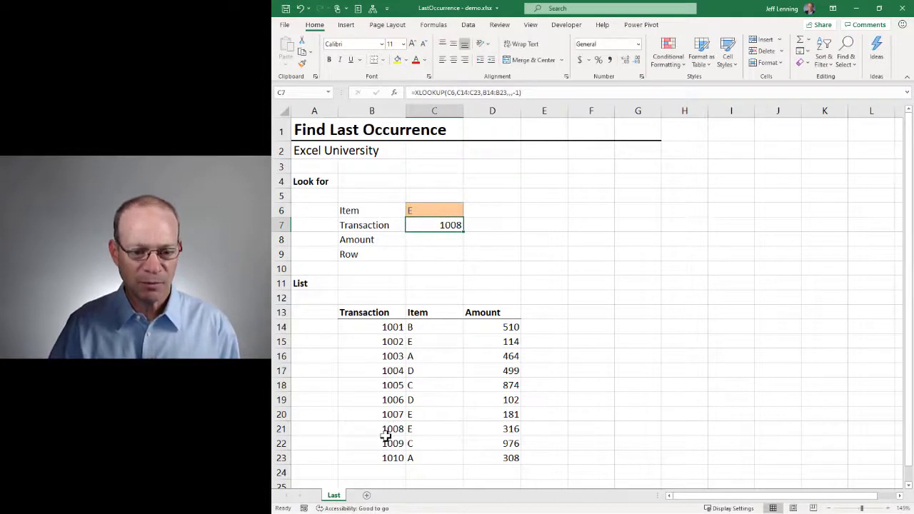
{"action": "left_click", "coordinate": [440, 211]}
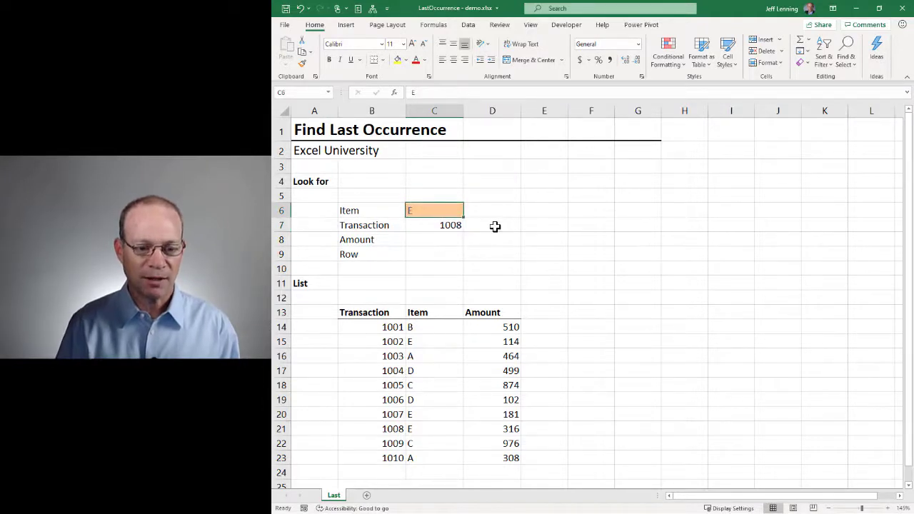
{"action": "type", "text": "D"}
{"action": "key", "text": "Return"}
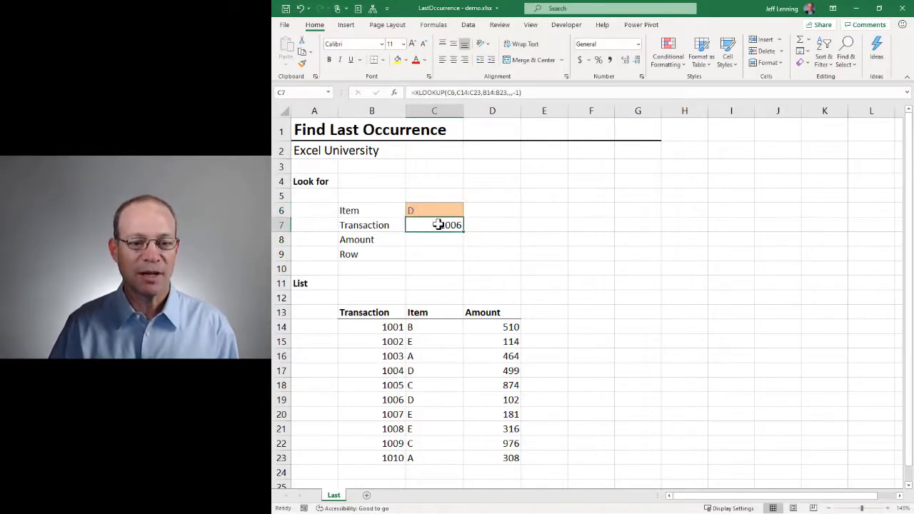
{"action": "left_click", "coordinate": [439, 210]}
{"action": "type", "text": "A"}
{"action": "key", "text": "Return"}
{"action": "key", "text": "Return"}
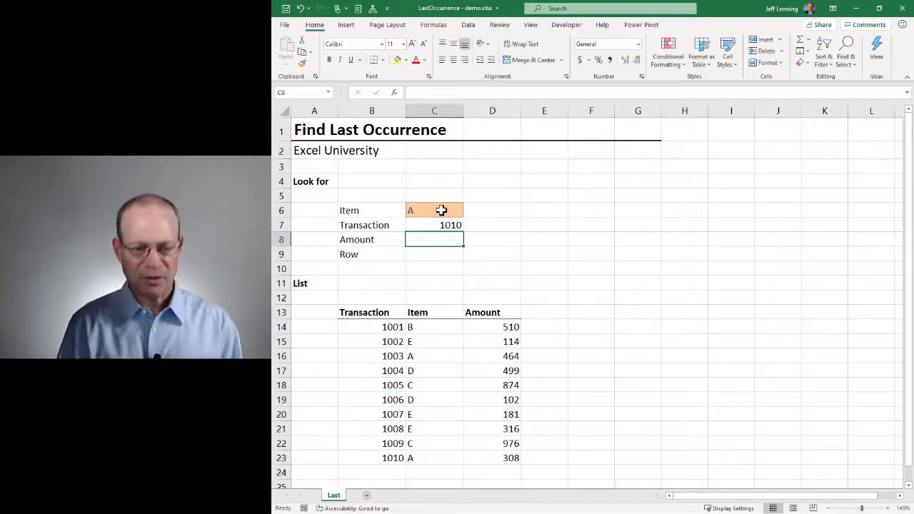
{"action": "type", "text": "=XLOOKUP("}
Enter =XLOOKUP(C6,C14:C23,D14:D23,,,-1) in C8 to return amount 308, then compare with C7
{"action": "left_click", "coordinate": [441, 210]}
{"action": "type", "text": ","}
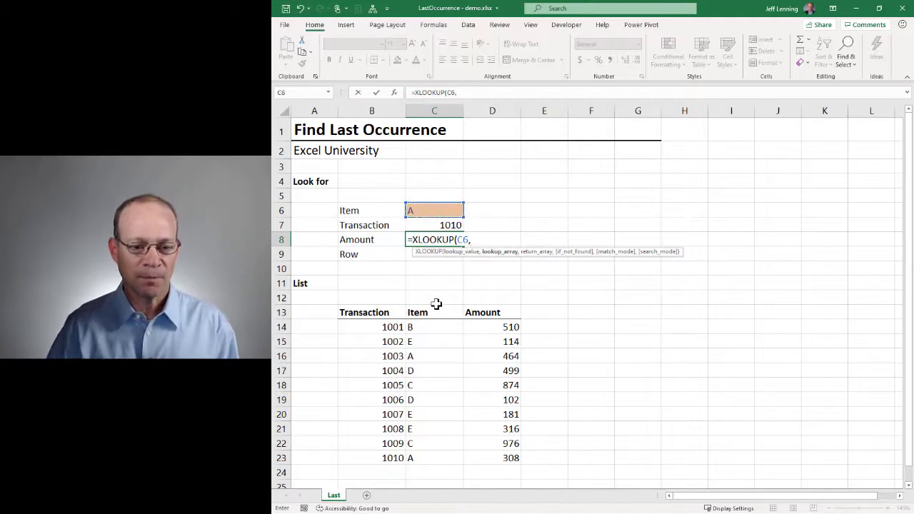
{"action": "left_click_drag", "start_coordinate": [434, 327], "coordinate": [440, 452]}
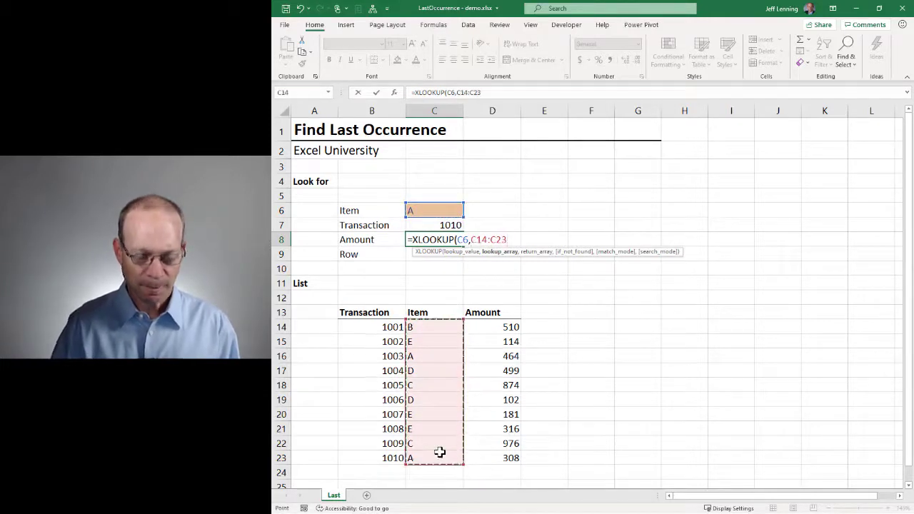
{"action": "type", "text": ","}
{"action": "left_click_drag", "start_coordinate": [484, 323], "coordinate": [486, 461]}
{"action": "type", "text": ",,,"}
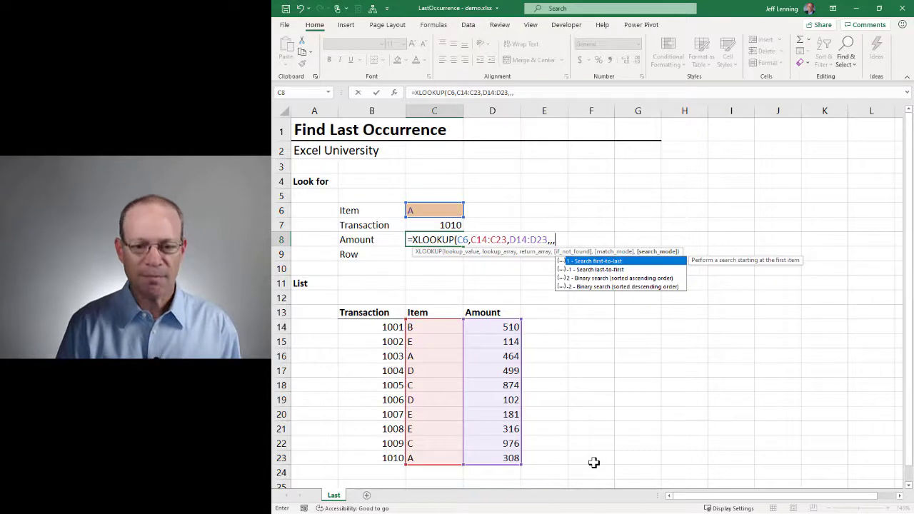
{"action": "type", "text": "-1"}
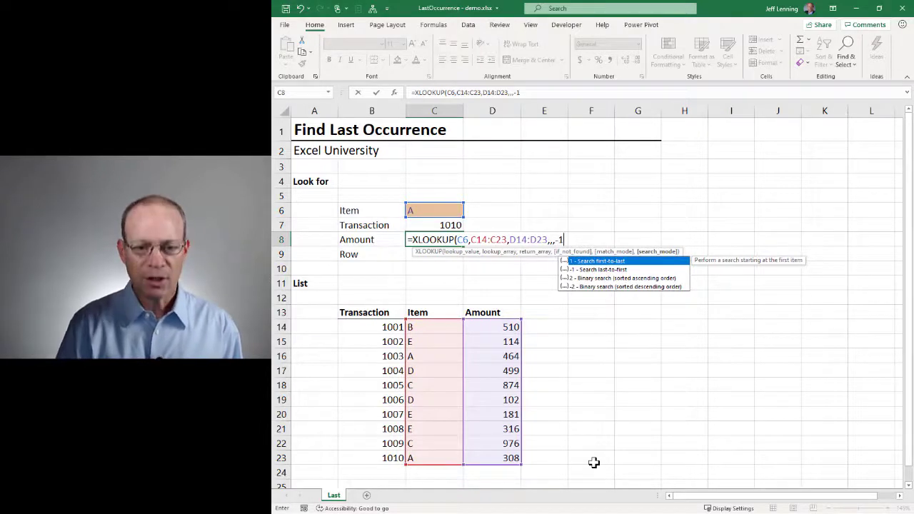
{"action": "type", "text": ")"}
{"action": "key", "text": "Return"}
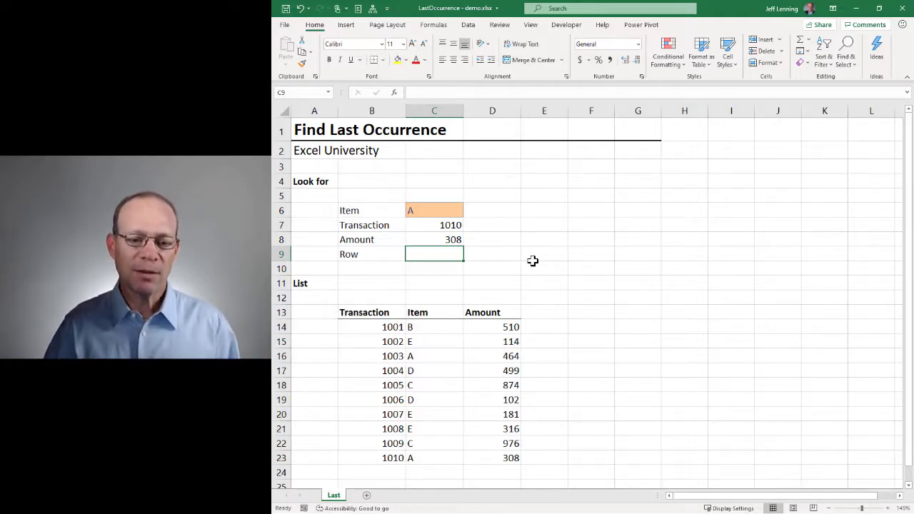
{"action": "left_click", "coordinate": [450, 224]}
{"action": "left_click", "coordinate": [454, 239]}
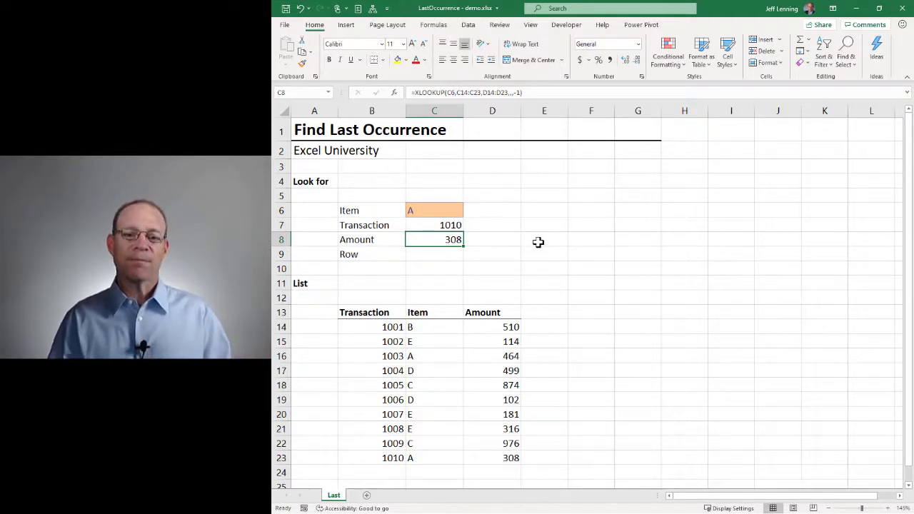
Enter =ROW(XLOOKUP(C6,C14:C23,B14:B23,,,-1)) in C9 to return row 23
{"action": "left_click", "coordinate": [442, 254]}
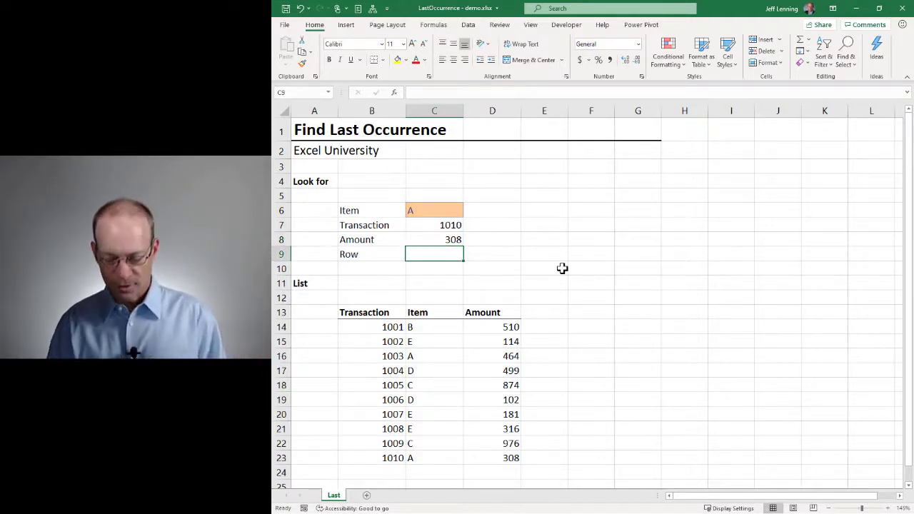
{"action": "type", "text": "=row"}
{"action": "key", "text": "Tab"}
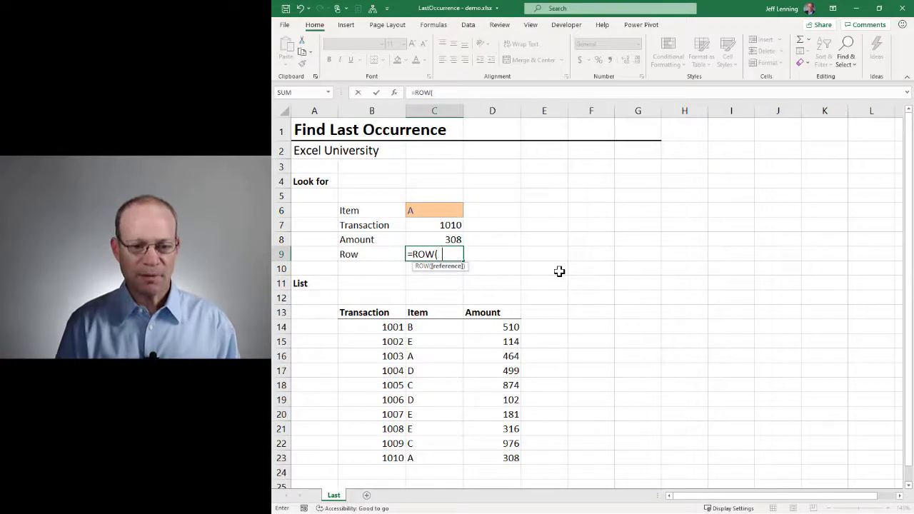
{"action": "type", "text": "xl"}
{"action": "key", "text": "Tab"}
{"action": "left_click", "coordinate": [431, 210]}
{"action": "type", "text": ","}
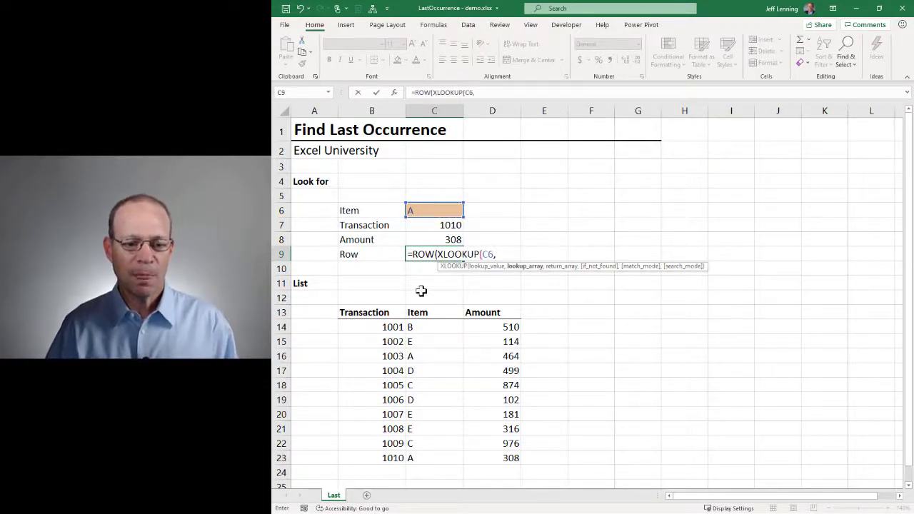
{"action": "left_click_drag", "start_coordinate": [418, 326], "coordinate": [436, 452]}
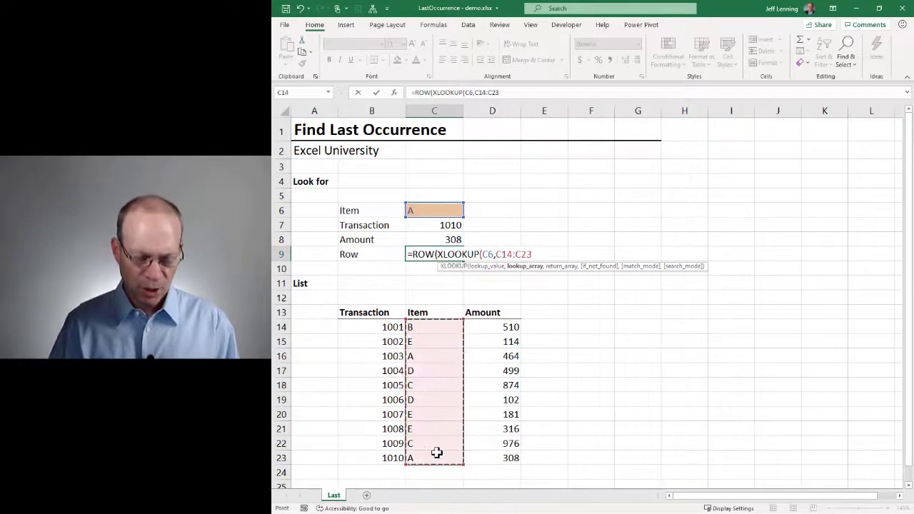
{"action": "type", "text": ","}
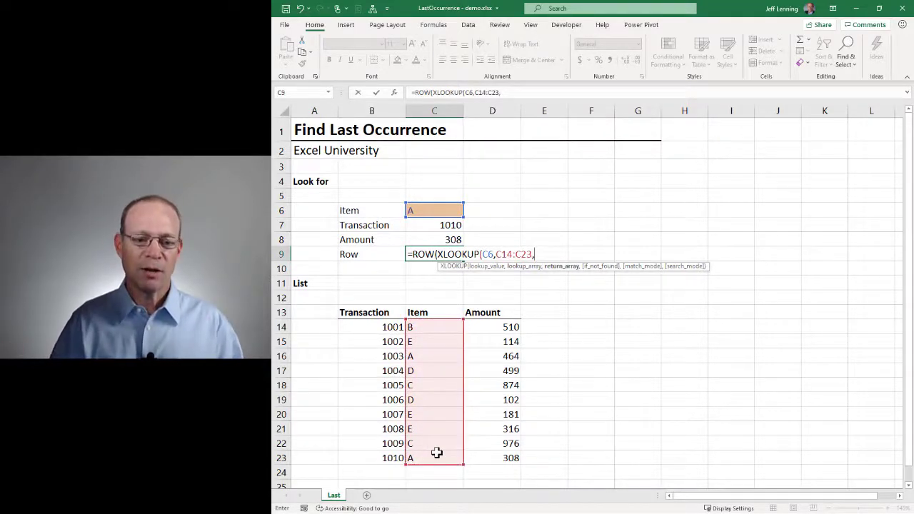
{"action": "left_click_drag", "start_coordinate": [382, 324], "coordinate": [379, 454]}
{"action": "type", "text": ",,,"}
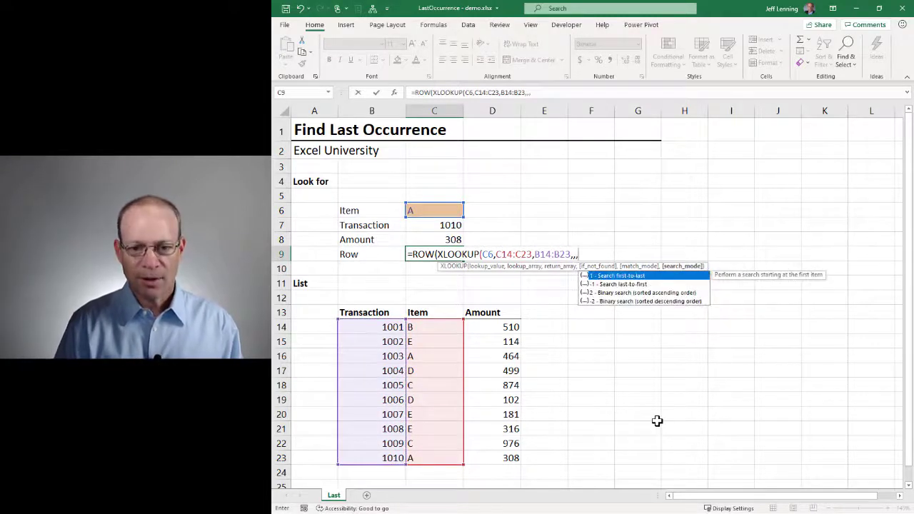
{"action": "type", "text": "-1"}
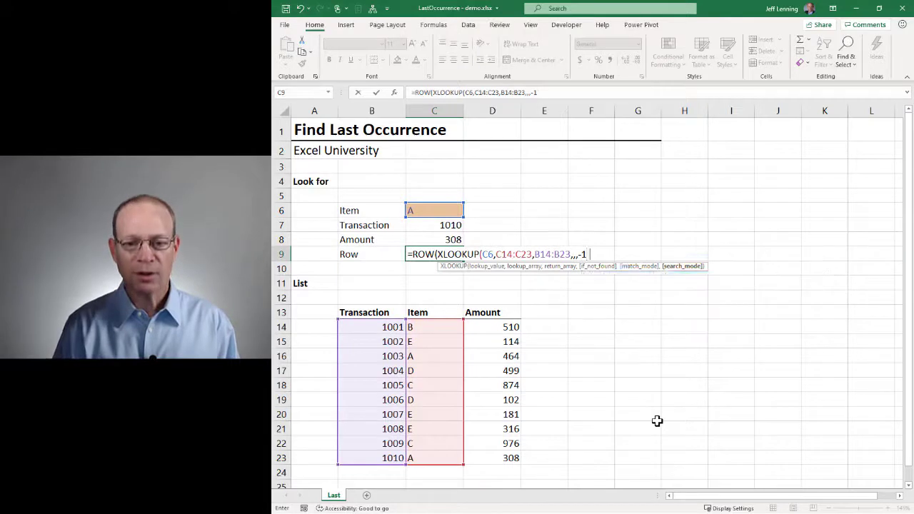
{"action": "type", "text": "))"}
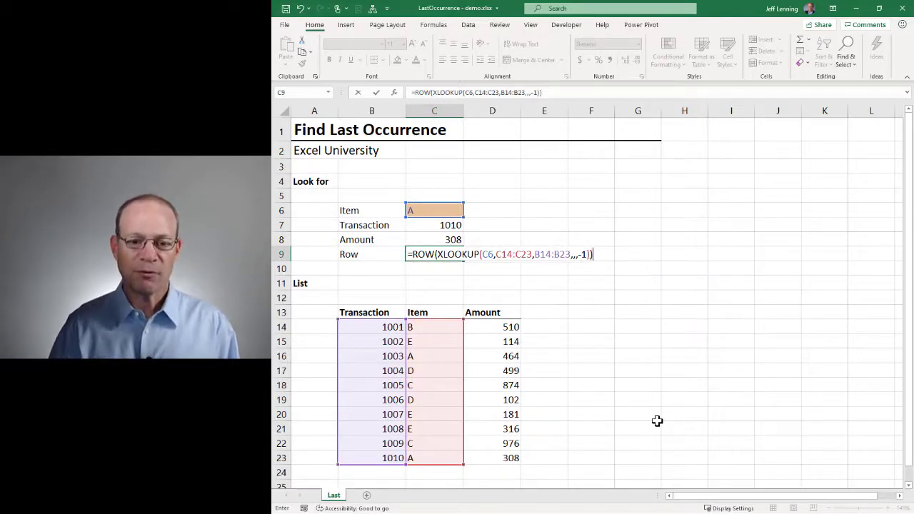
{"action": "left_click_drag", "start_coordinate": [437, 254], "coordinate": [590, 255]}
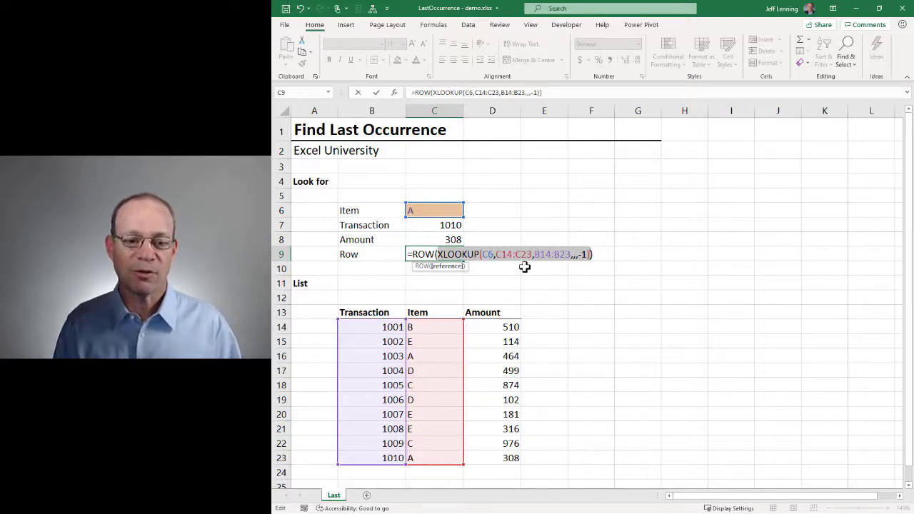
{"action": "key", "text": "Return"}
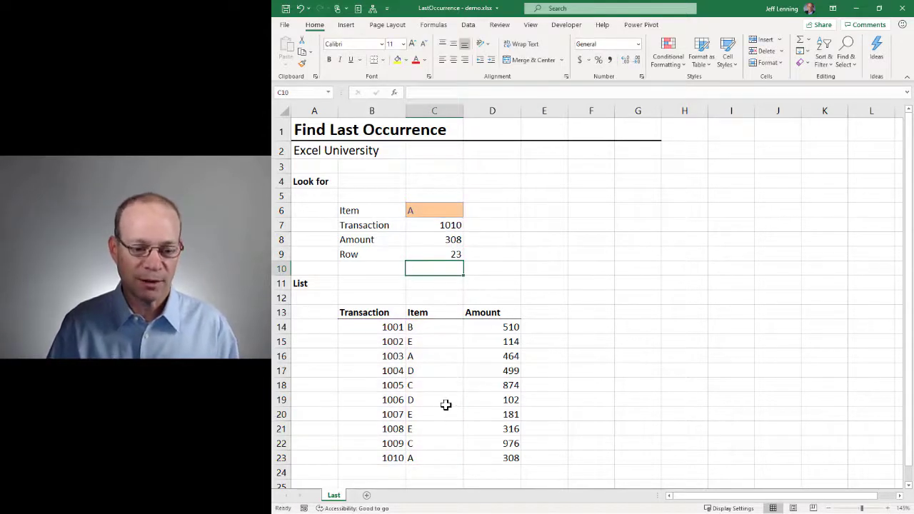
{"action": "left_click", "coordinate": [436, 210]}
{"action": "type", "text": "C"}
{"action": "key", "text": "Return"}
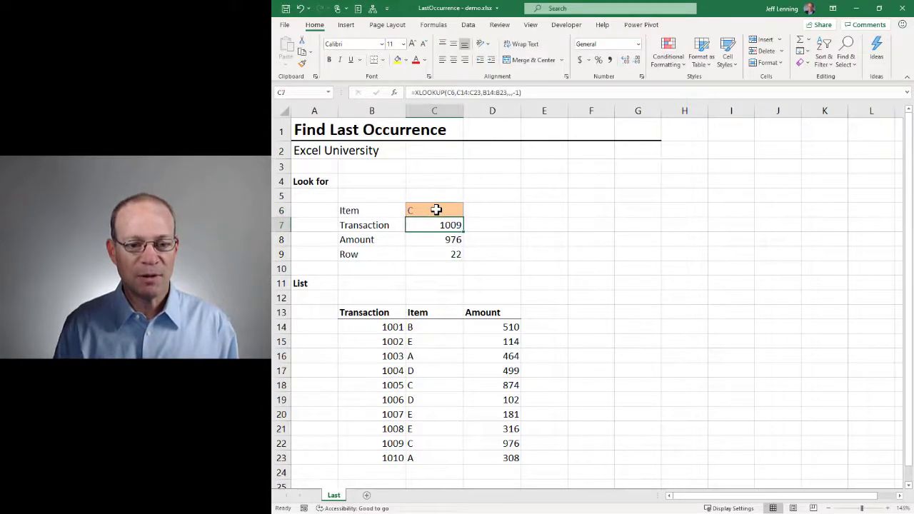
{"action": "left_click", "coordinate": [436, 209]}
{"action": "type", "text": "E"}
{"action": "key", "text": "Return"}
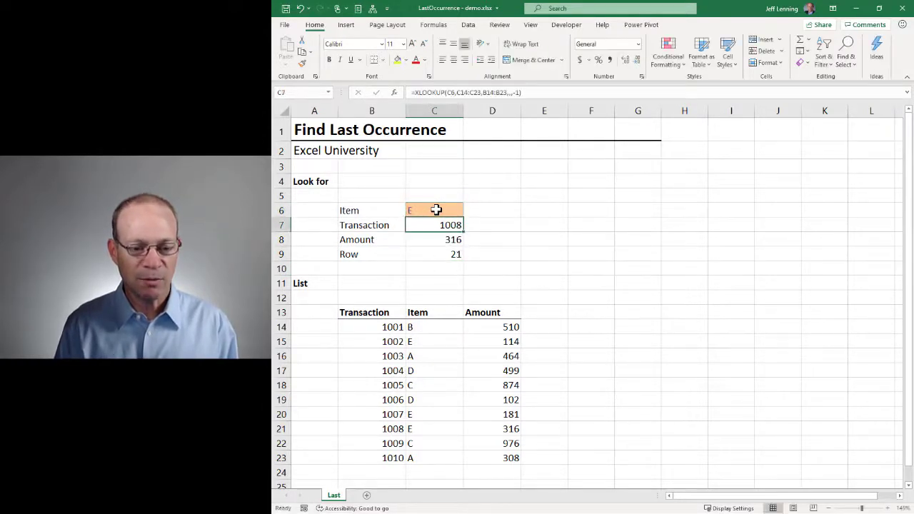
{"action": "left_click", "coordinate": [437, 209]}
{"action": "type", "text": "D"}
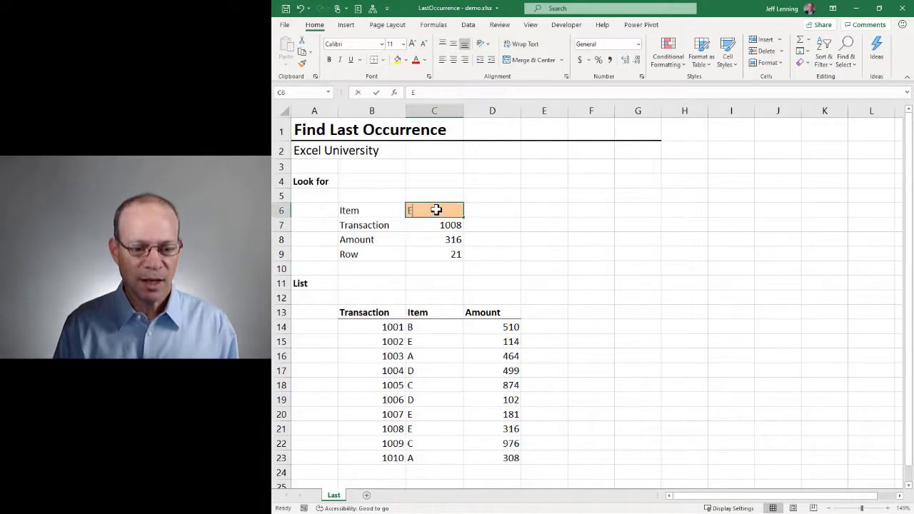
{"action": "key", "text": "Down"}
{"action": "key", "text": "Down"}
{"action": "key", "text": "Down"}
{"action": "key", "text": "Up"}
{"action": "key", "text": "Up"}
{"action": "key", "text": "Up"}
{"action": "key", "text": "Up"}
{"action": "type", "text": "A"}
{"action": "key", "text": "Return"}
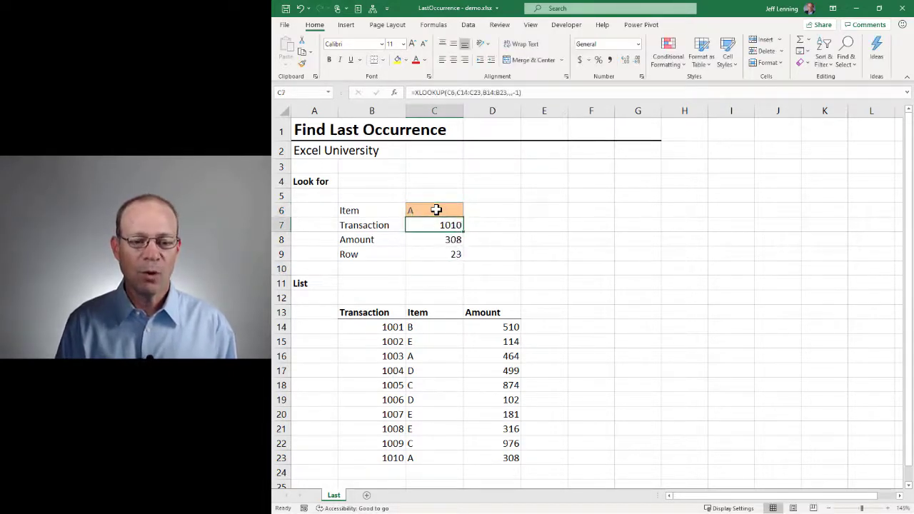
{"action": "key", "text": "Down"}
{"action": "key", "text": "Down"}
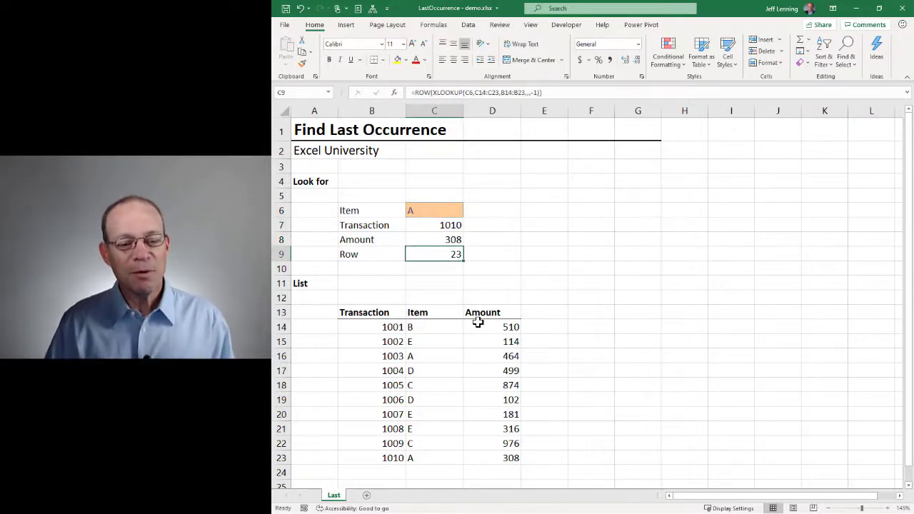
{"action": "left_click_drag", "start_coordinate": [394, 327], "coordinate": [507, 455]}
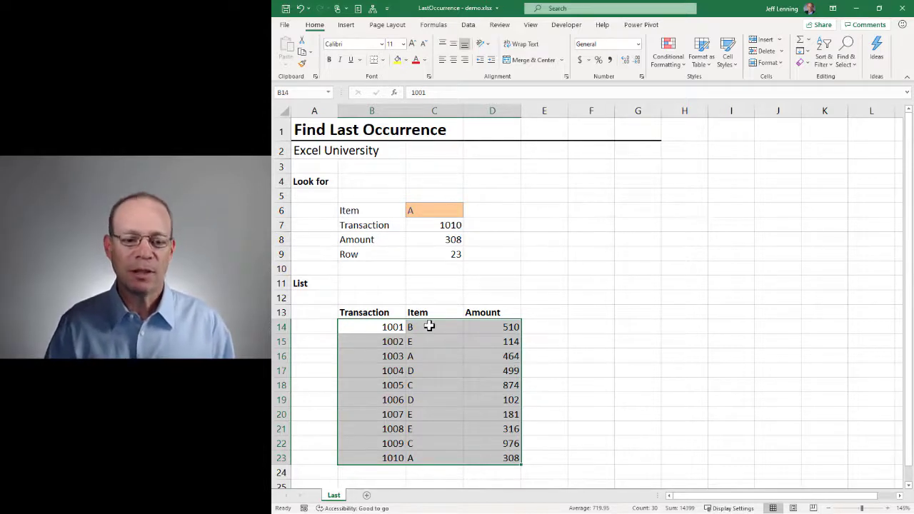
Start a new conditional formatting rule on B14:D23 using 'Use a formula to determine which cells to format'
{"action": "left_click_drag", "start_coordinate": [382, 326], "coordinate": [514, 457]}
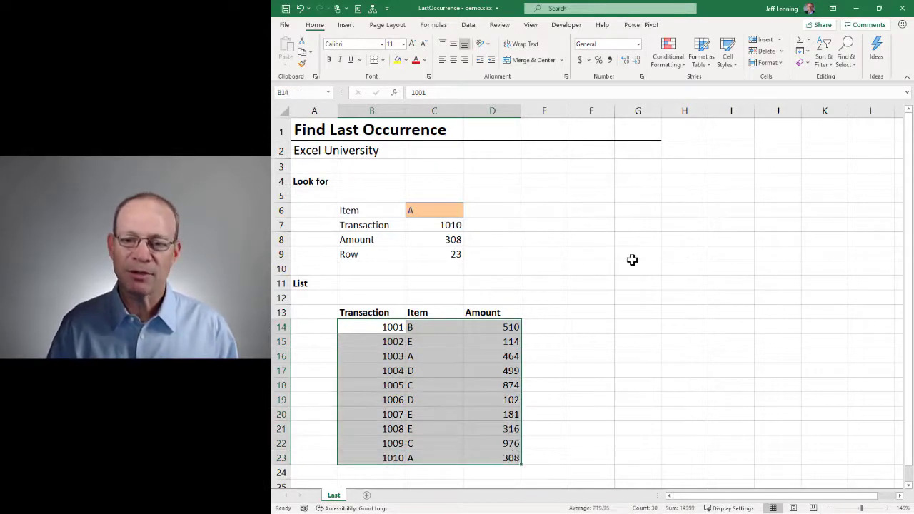
{"action": "left_click", "coordinate": [666, 62]}
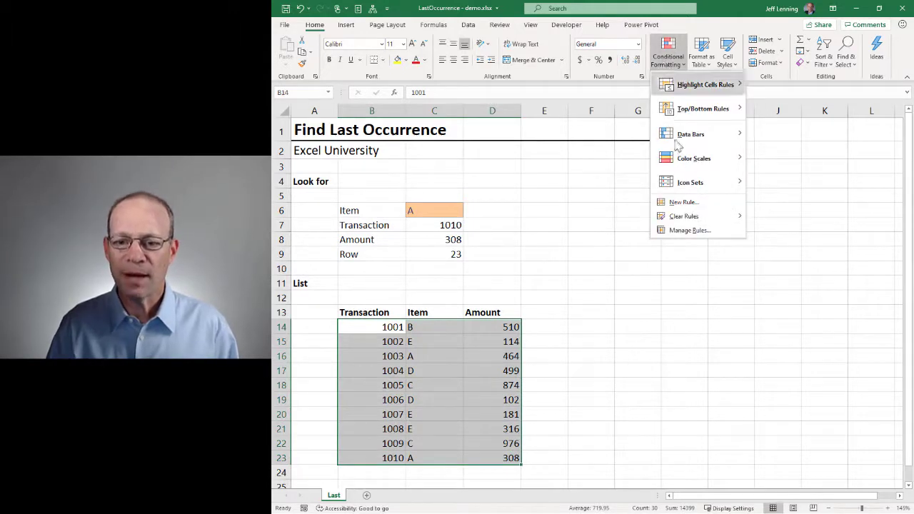
{"action": "left_click", "coordinate": [690, 201]}
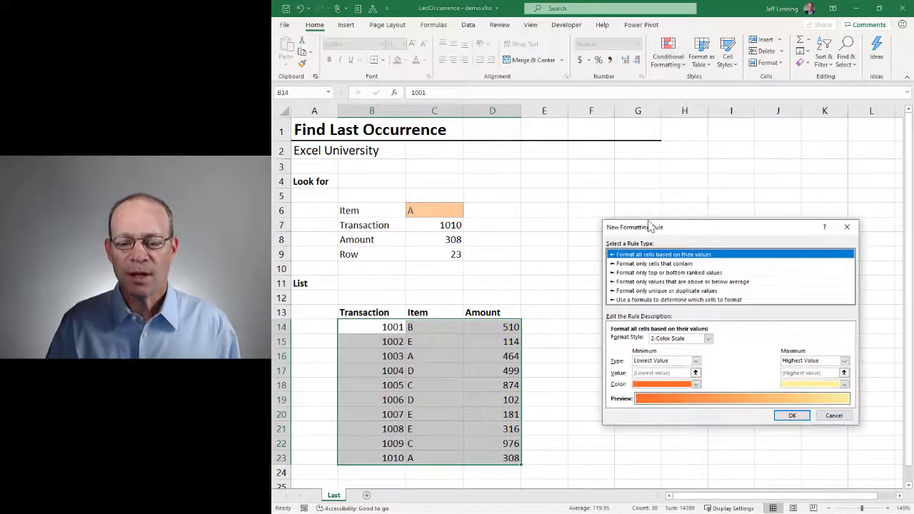
{"action": "left_click", "coordinate": [624, 302]}
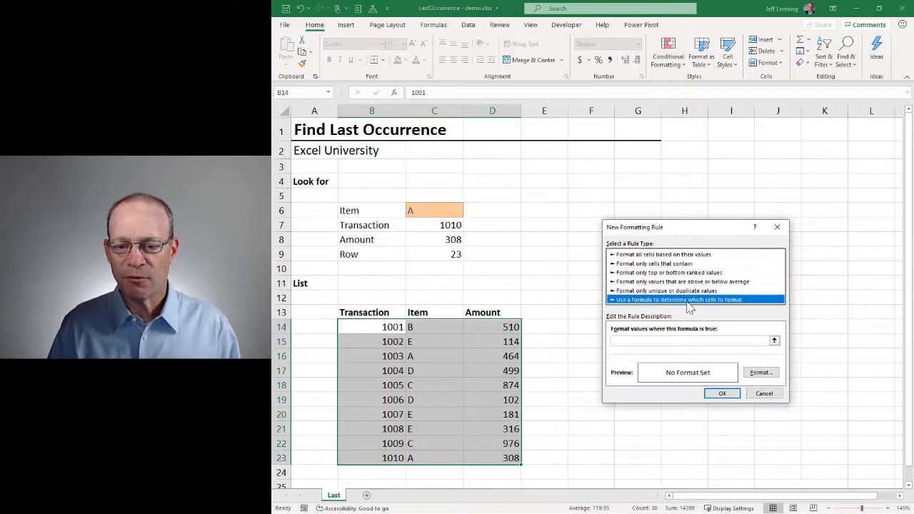
Save the rule =ROW()=$C$9 with a light-blue fill, highlighting list row 23
{"action": "left_click", "coordinate": [655, 340]}
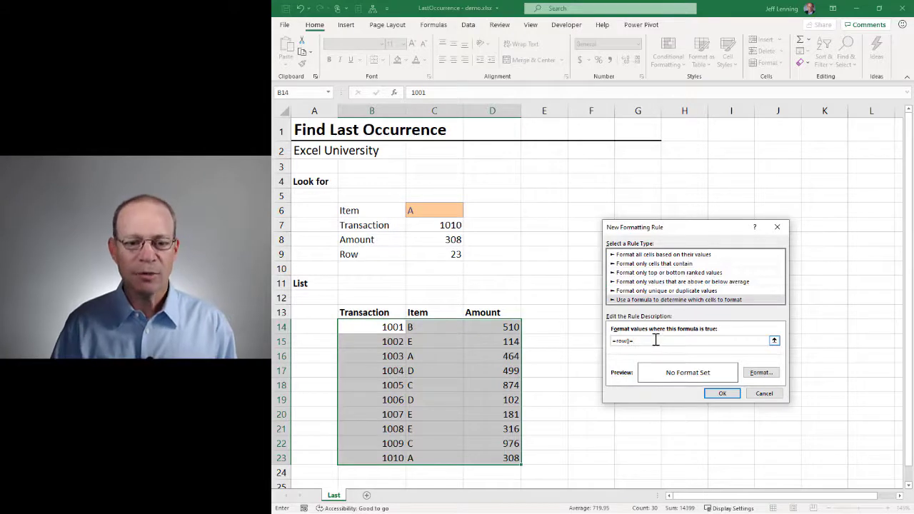
{"action": "left_click", "coordinate": [443, 253]}
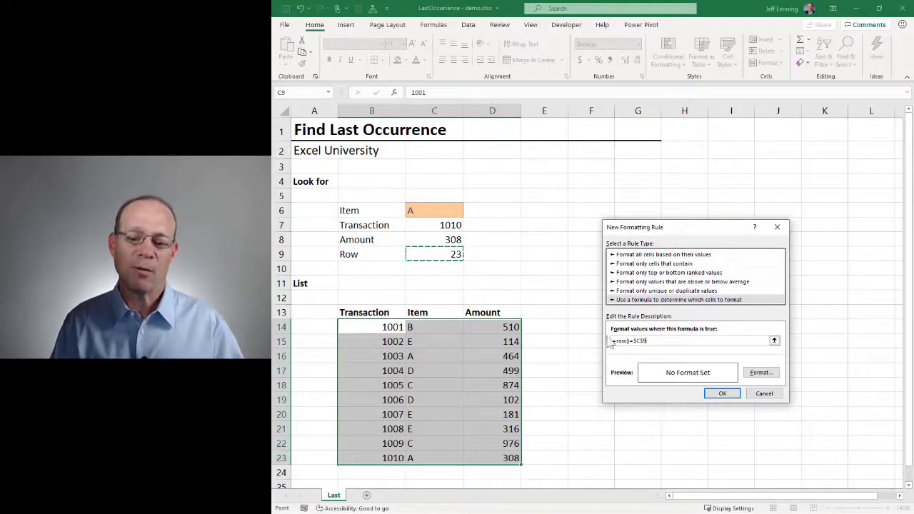
{"action": "left_click", "coordinate": [770, 374]}
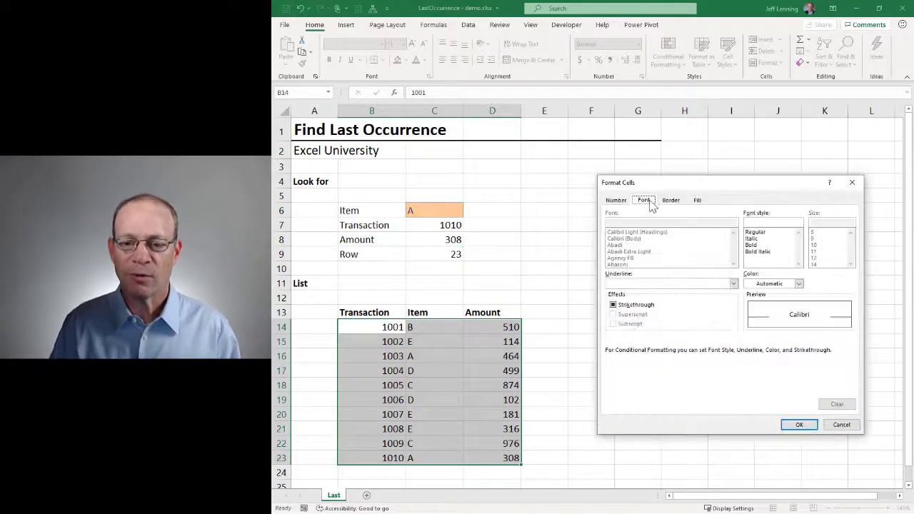
{"action": "left_click", "coordinate": [697, 201]}
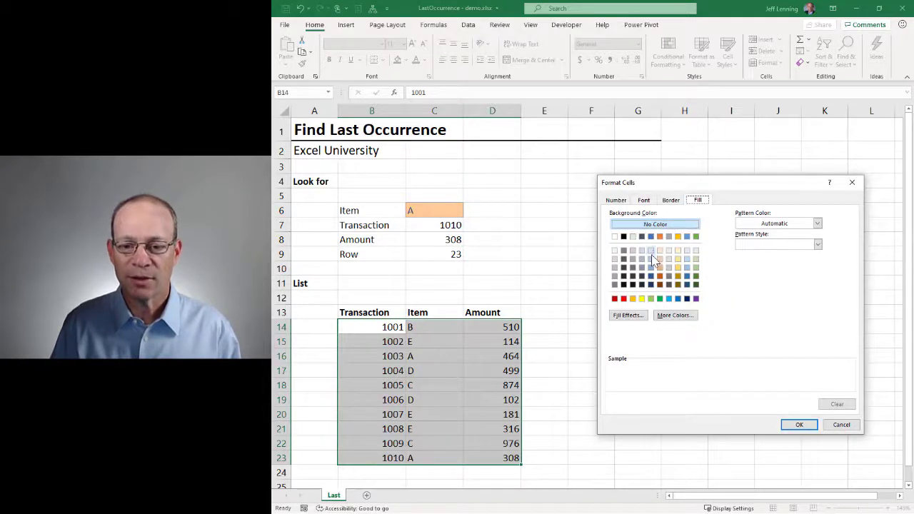
{"action": "left_click", "coordinate": [652, 258]}
{"action": "left_click", "coordinate": [805, 424]}
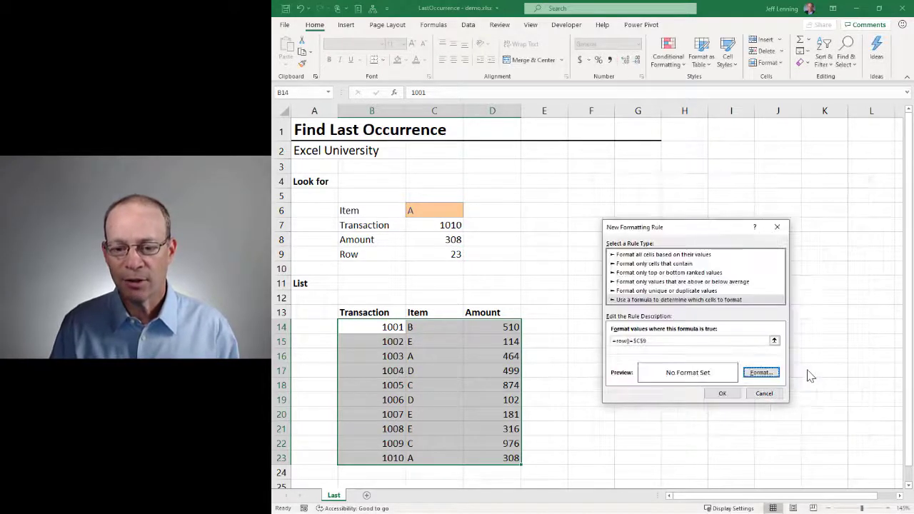
{"action": "left_click", "coordinate": [723, 393]}
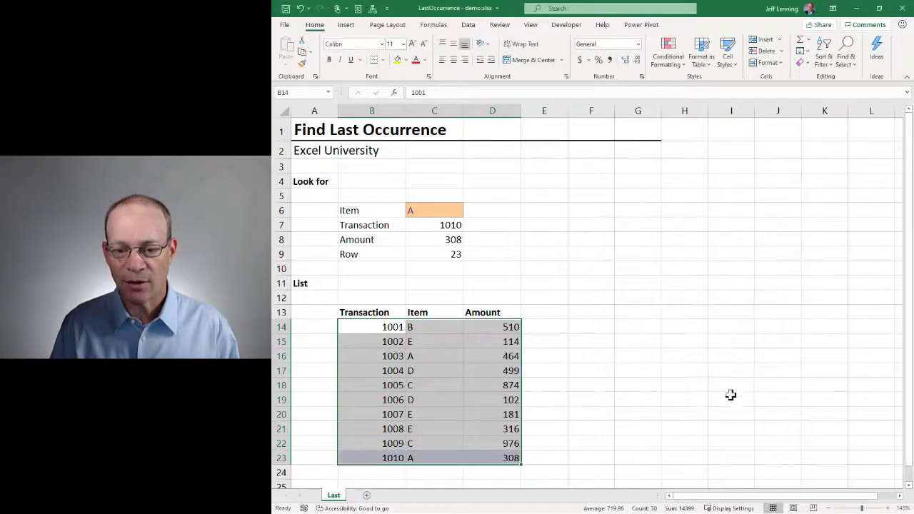
Try items B, C and D in C6, ending on transaction 1006, amount 102, row 19
{"action": "left_click", "coordinate": [596, 384]}
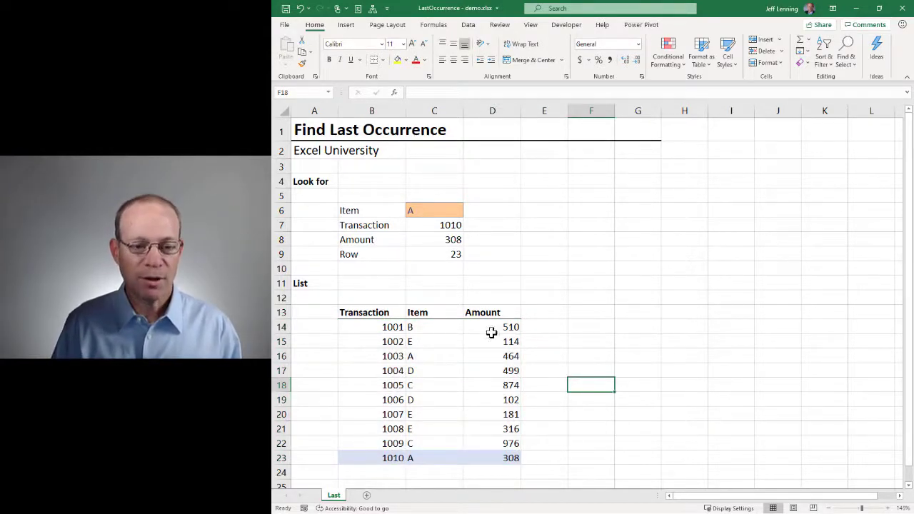
{"action": "left_click", "coordinate": [434, 211]}
{"action": "type", "text": "B"}
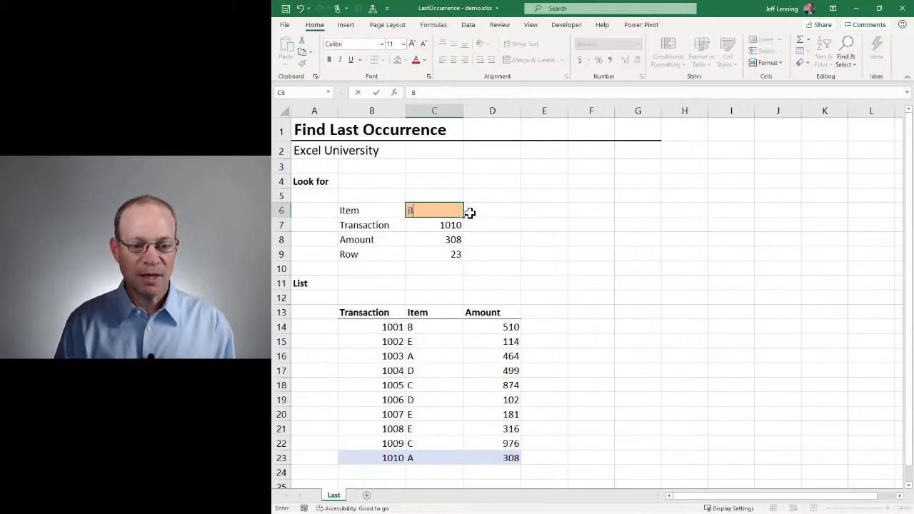
{"action": "key", "text": "Return"}
{"action": "key", "text": "Up"}
{"action": "type", "text": "C"}
{"action": "key", "text": "Return"}
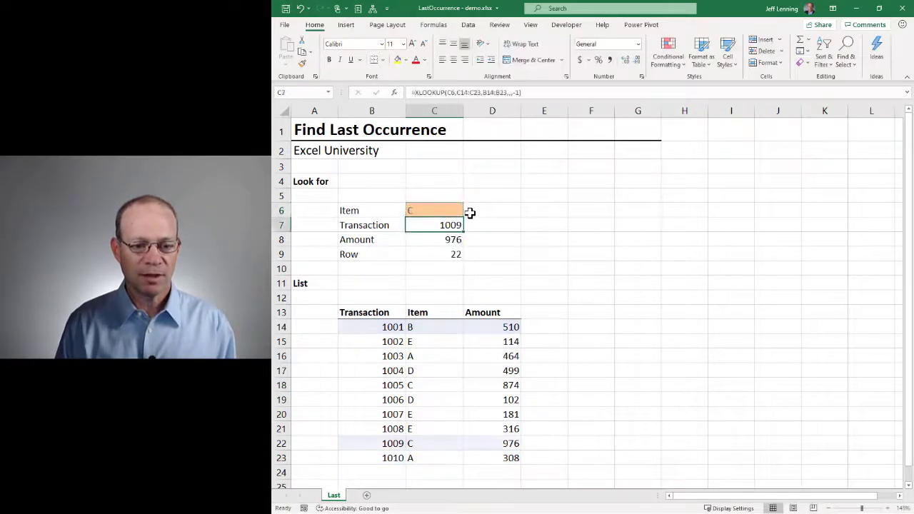
{"action": "key", "text": "Up"}
{"action": "type", "text": "D"}
{"action": "key", "text": "Return"}
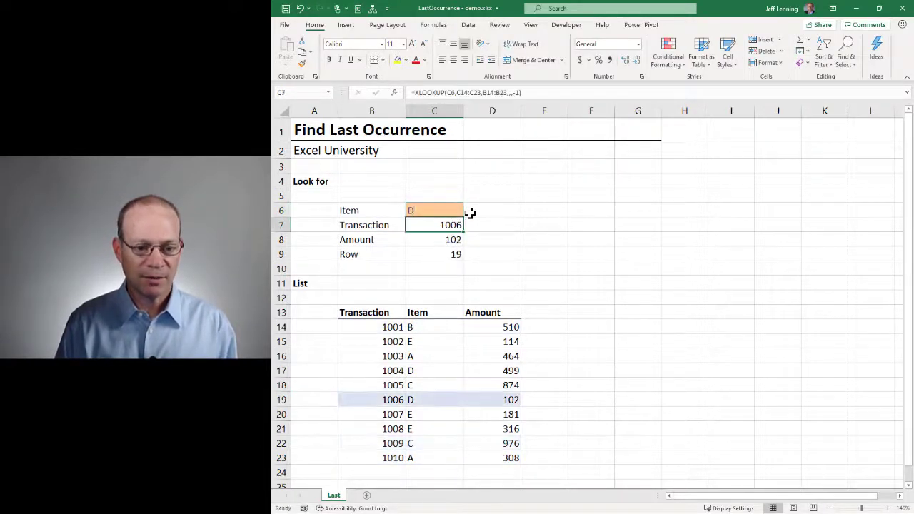